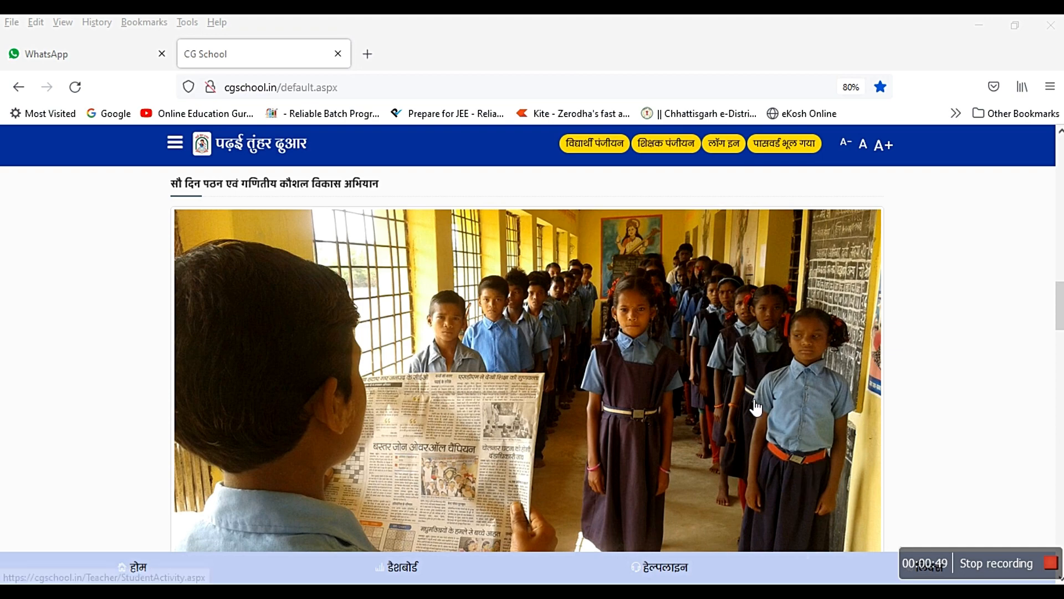
Log in to the student/teacher account using the first saved mobile number and its stored password
{"action": "scroll", "coordinate": [751, 401], "scroll_direction": "up", "scroll_amount": 3}
{"action": "scroll", "coordinate": [752, 404], "scroll_direction": "up", "scroll_amount": 6}
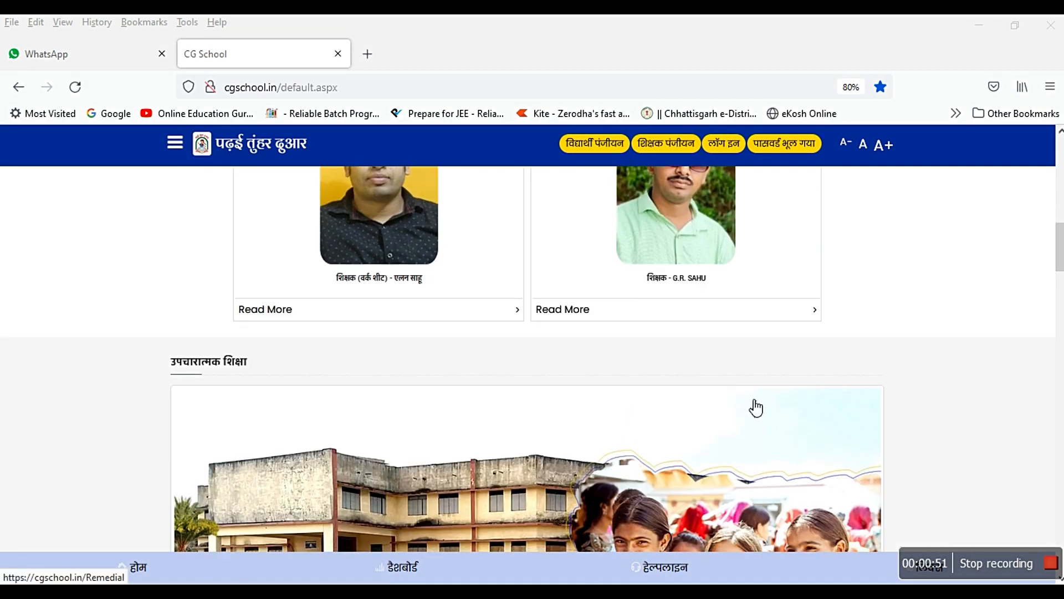
{"action": "scroll", "coordinate": [753, 406], "scroll_direction": "up", "scroll_amount": 8}
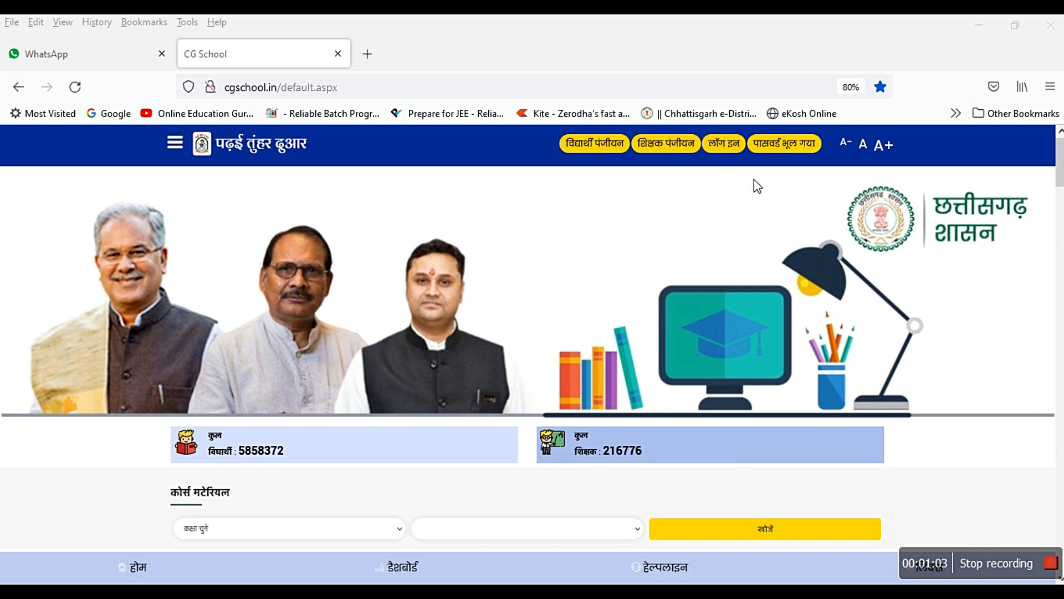
{"action": "left_click", "coordinate": [728, 145]}
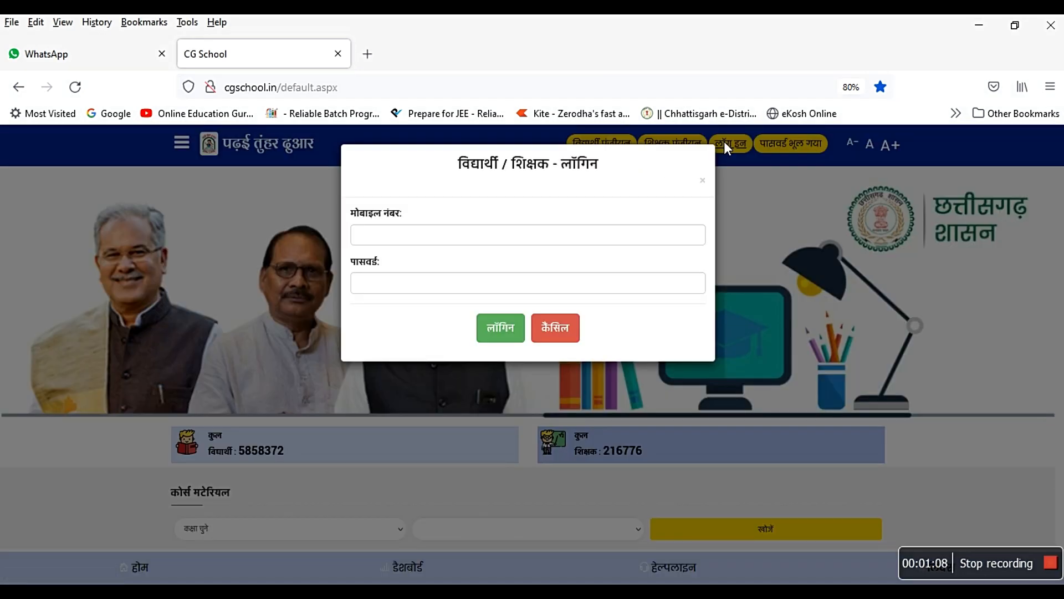
{"action": "left_click", "coordinate": [406, 239]}
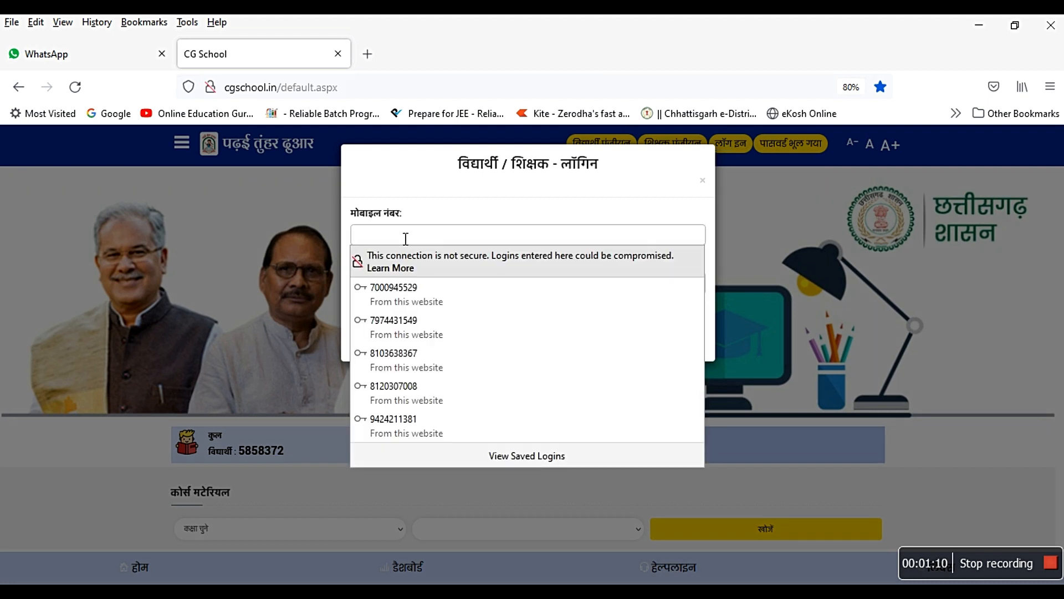
{"action": "left_click", "coordinate": [439, 303]}
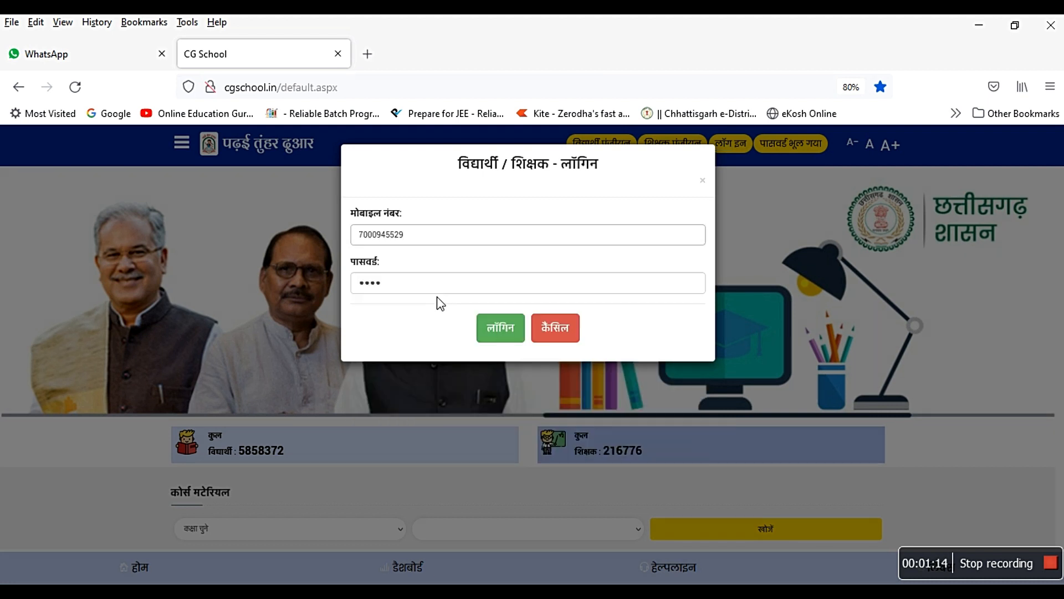
{"action": "left_click", "coordinate": [502, 329]}
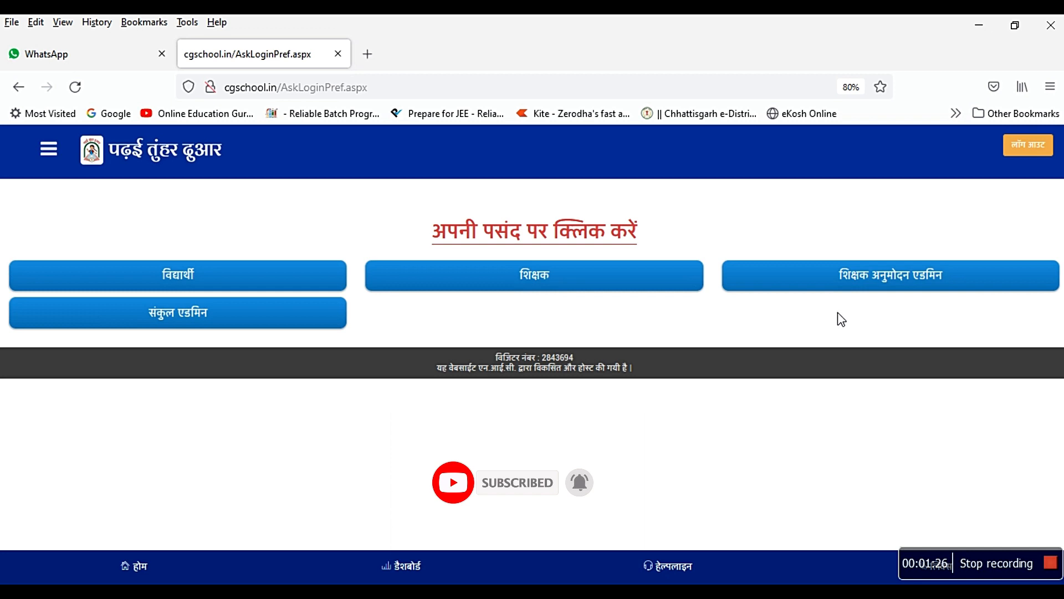
Enter the portal as शिक्षक and open the सौ दिन पठन entry page among the teacher's tasks
{"action": "left_click", "coordinate": [545, 284]}
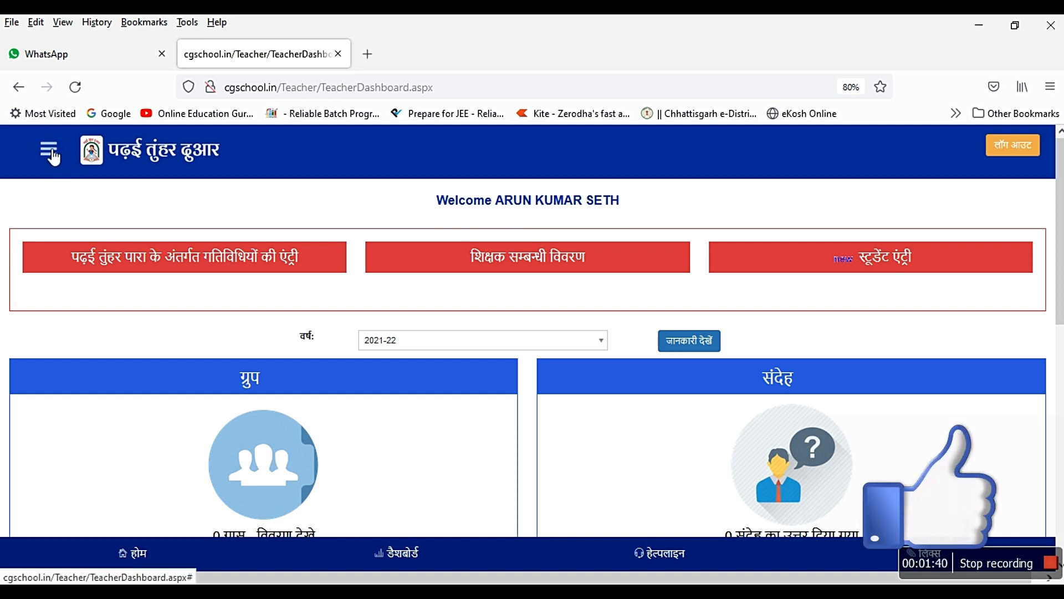
{"action": "left_click", "coordinate": [53, 156]}
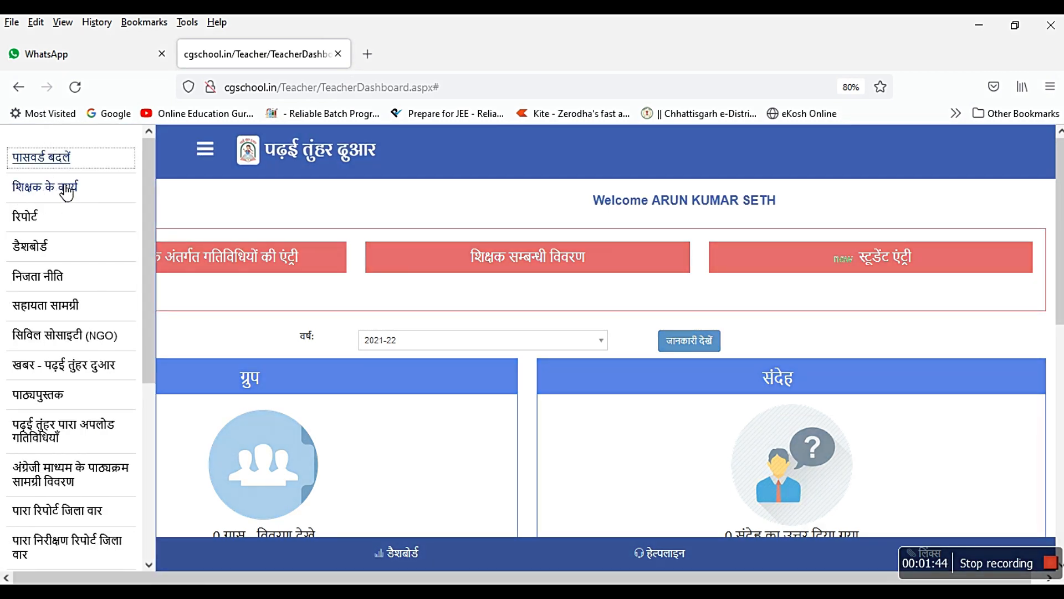
{"action": "left_click", "coordinate": [61, 190]}
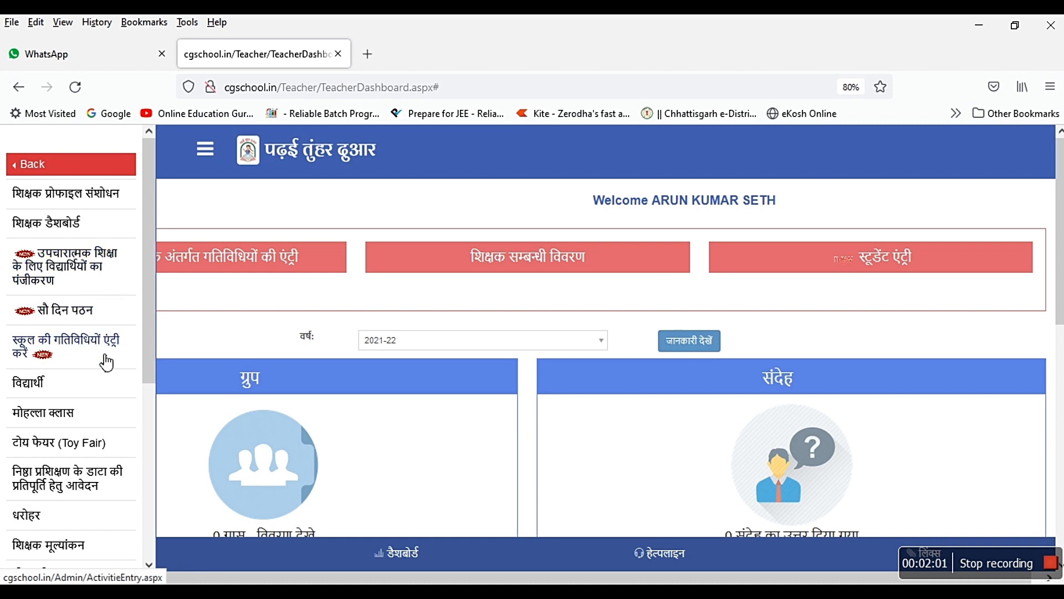
{"action": "left_click", "coordinate": [68, 318]}
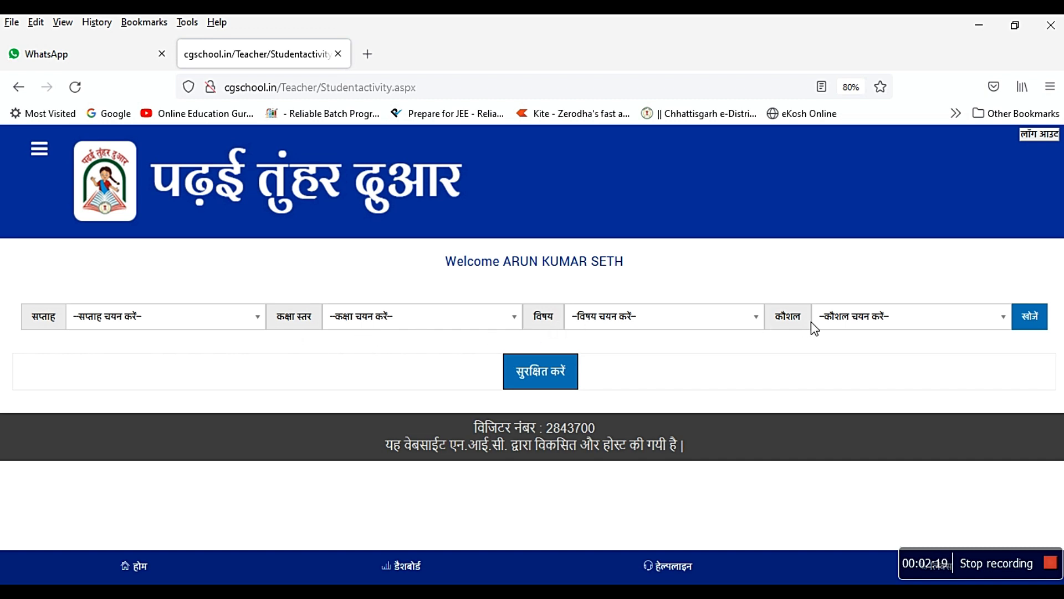
Set the week to पहला सप्ताह and the class level to कक्षा 6
{"action": "left_click", "coordinate": [256, 317]}
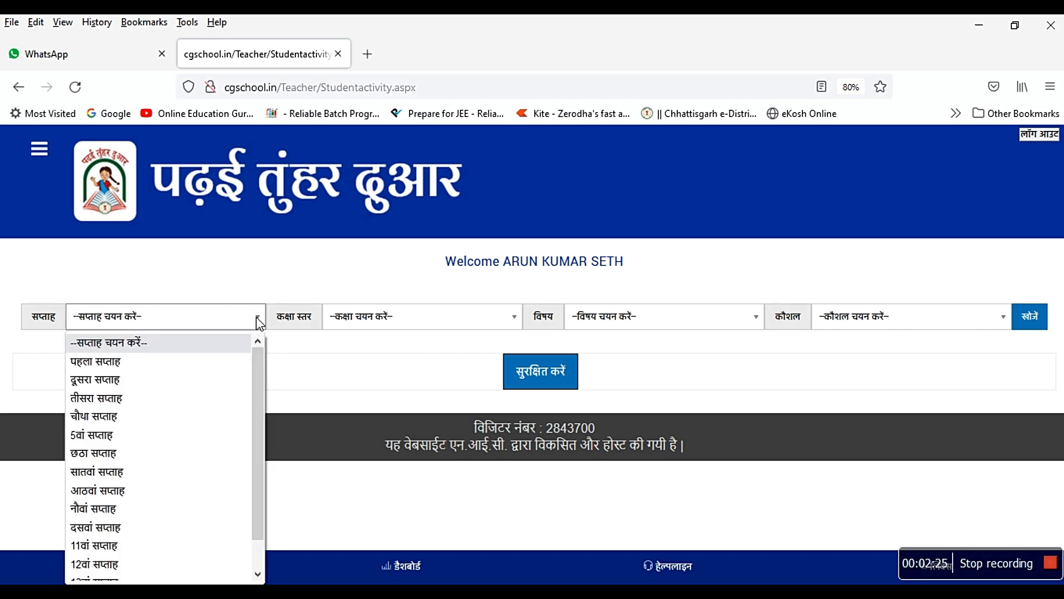
{"action": "left_click", "coordinate": [165, 363]}
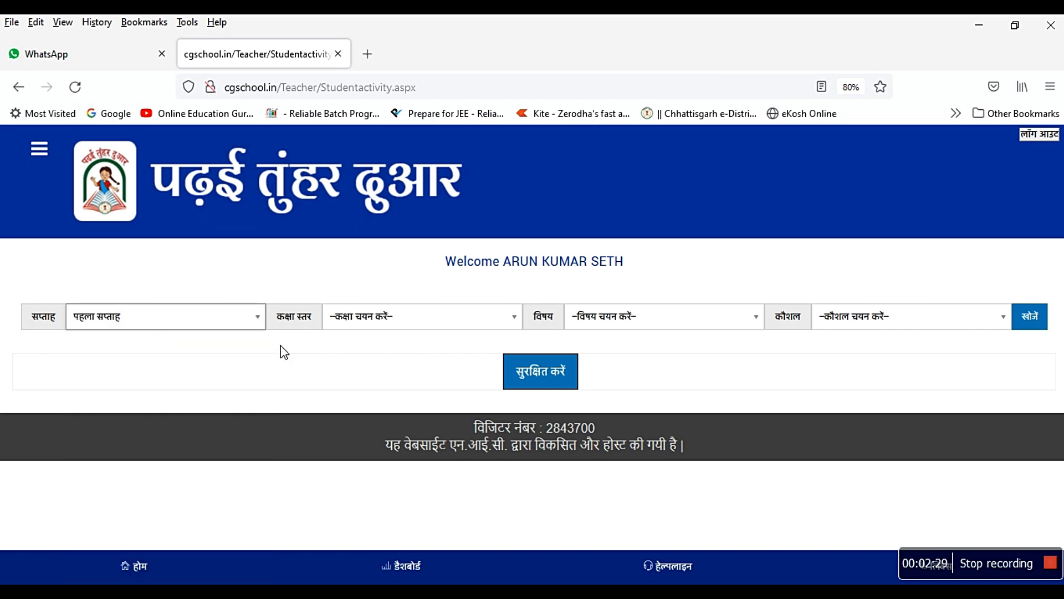
{"action": "left_click", "coordinate": [513, 321]}
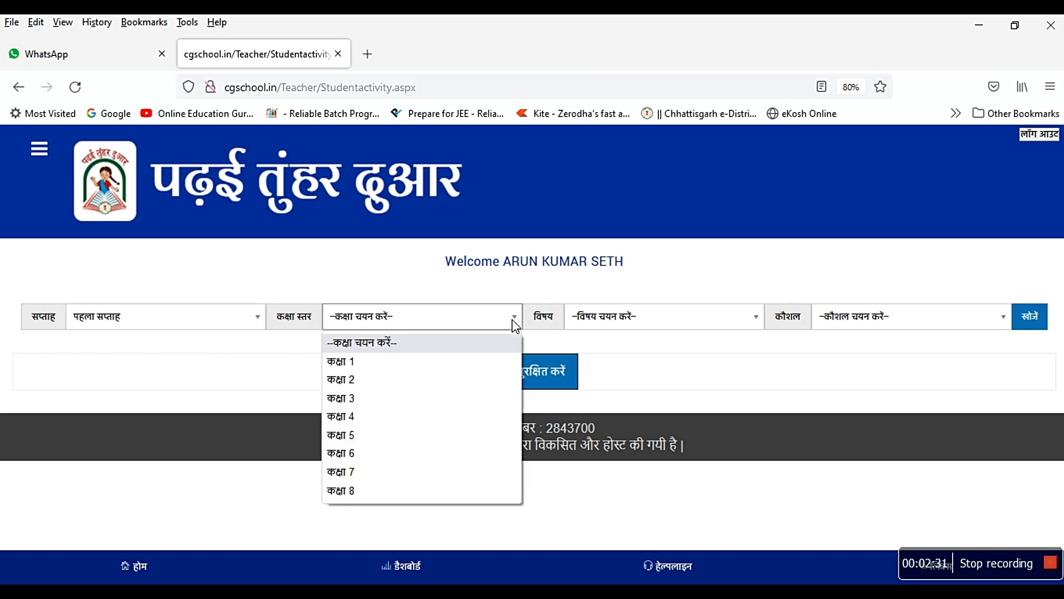
{"action": "left_click", "coordinate": [358, 455]}
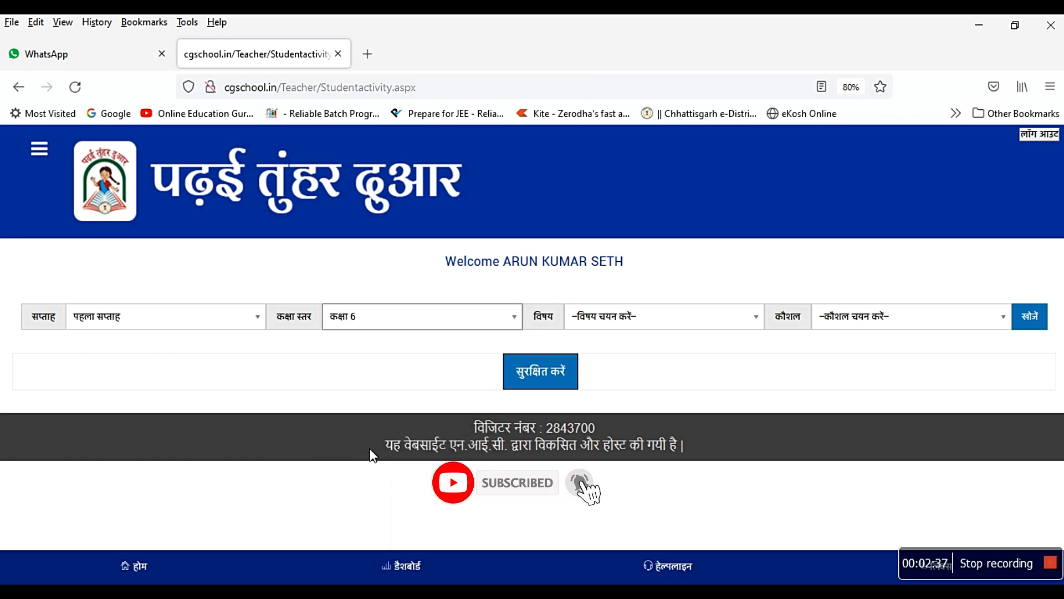
Set the subject to हिन्दी with the first skill, विभिन्न व्यवसायों/ कार्यालयों में क्षेत्र भ्रमण, and search for the matching students
{"action": "left_click", "coordinate": [758, 317]}
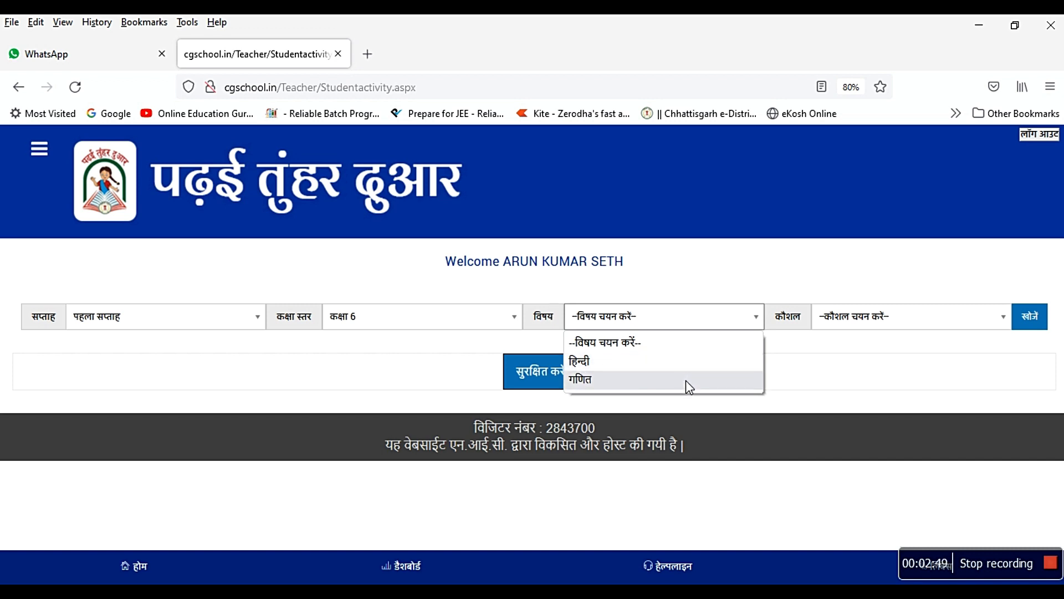
{"action": "left_click", "coordinate": [653, 368]}
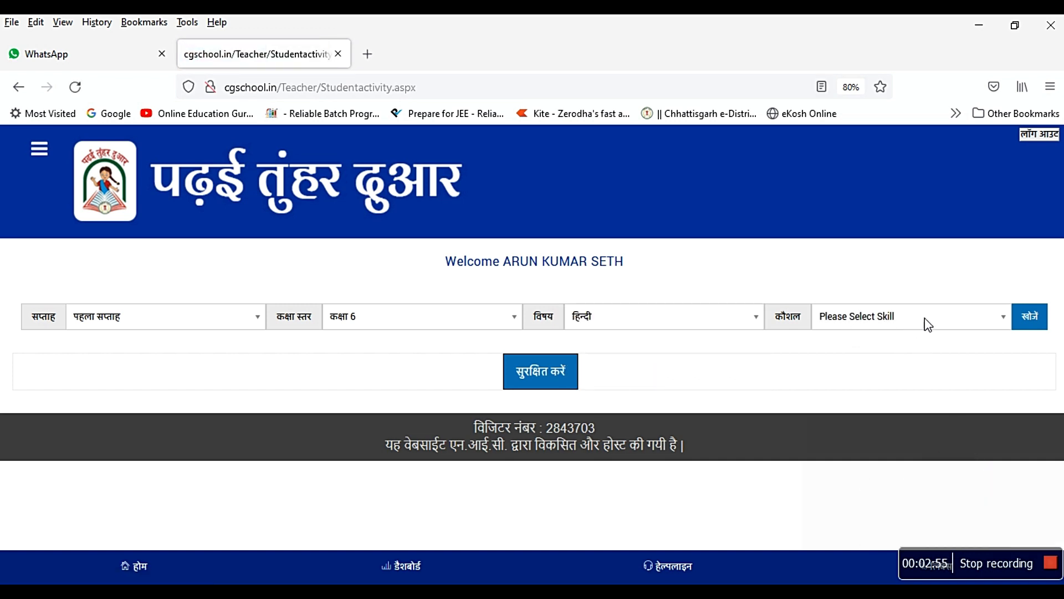
{"action": "left_click", "coordinate": [1004, 327]}
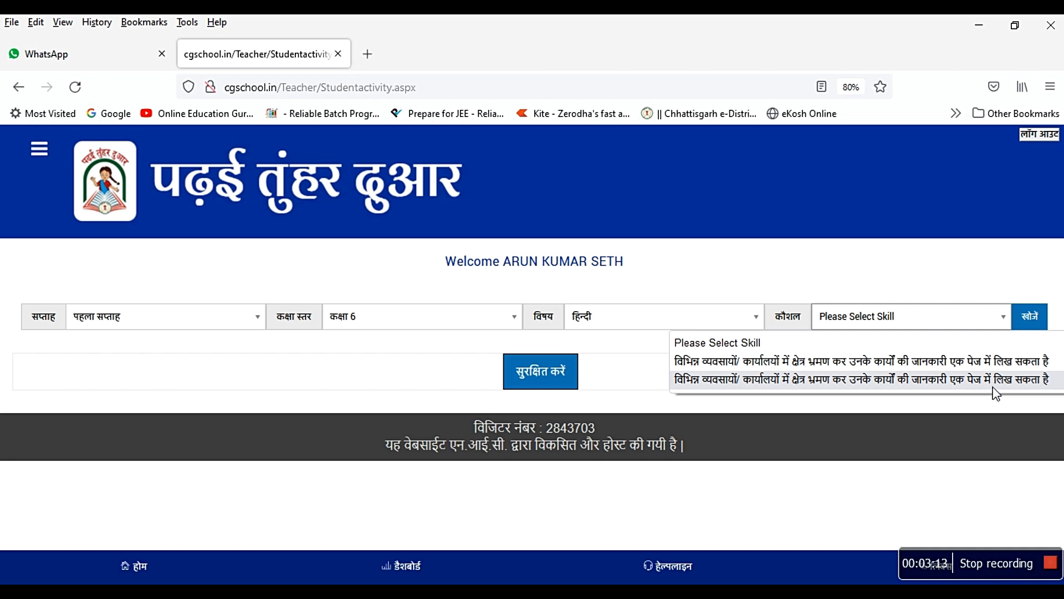
{"action": "left_click", "coordinate": [935, 367]}
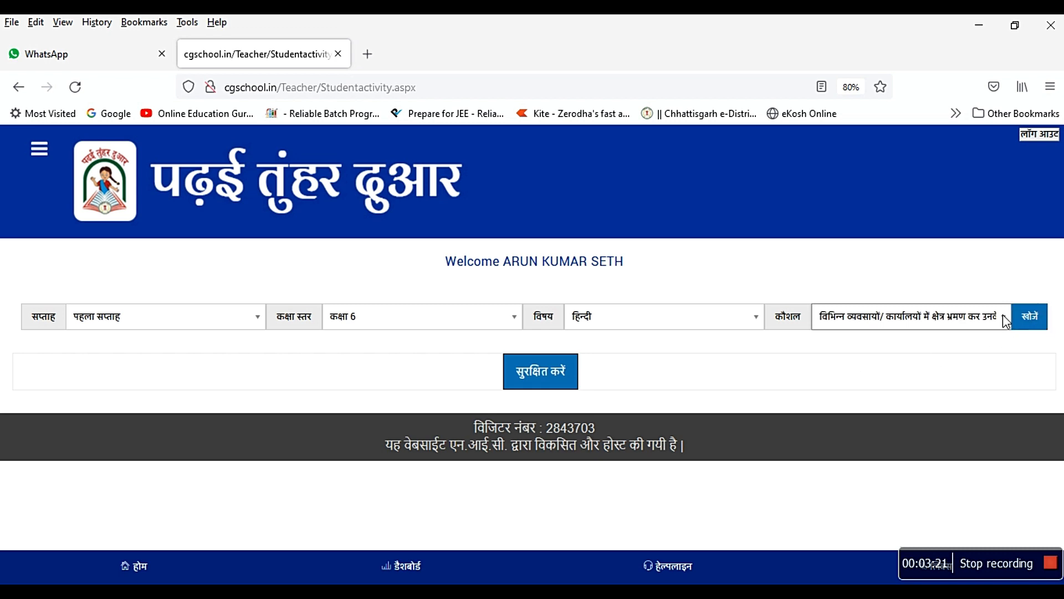
{"action": "left_click", "coordinate": [1035, 320]}
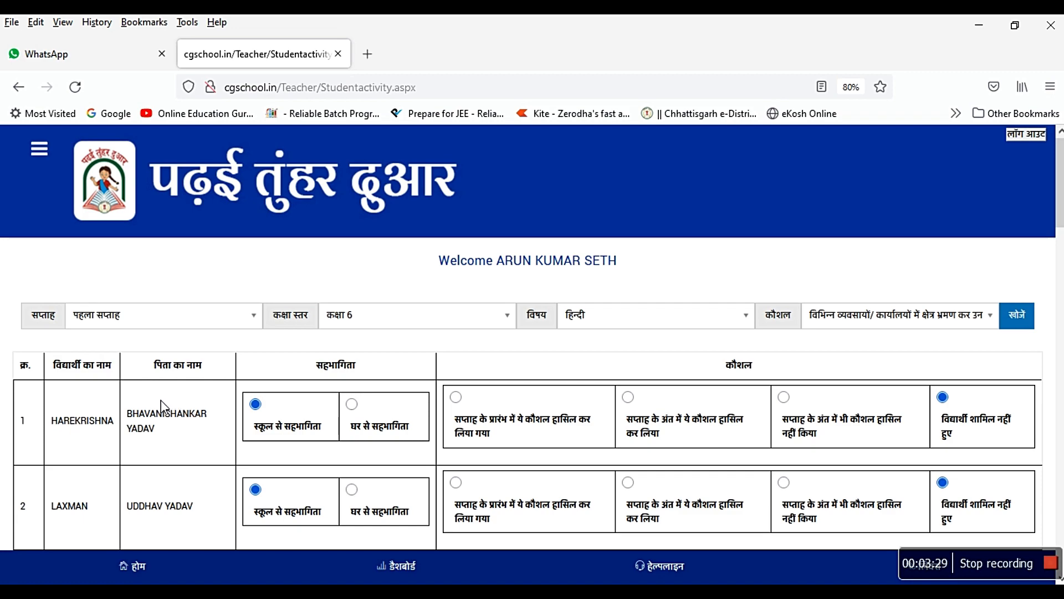
Examine the participation and skill options for every student in the class list, down to the save option
{"action": "scroll", "coordinate": [164, 406], "scroll_direction": "down", "scroll_amount": 5}
{"action": "scroll", "coordinate": [164, 406], "scroll_direction": "down", "scroll_amount": 10}
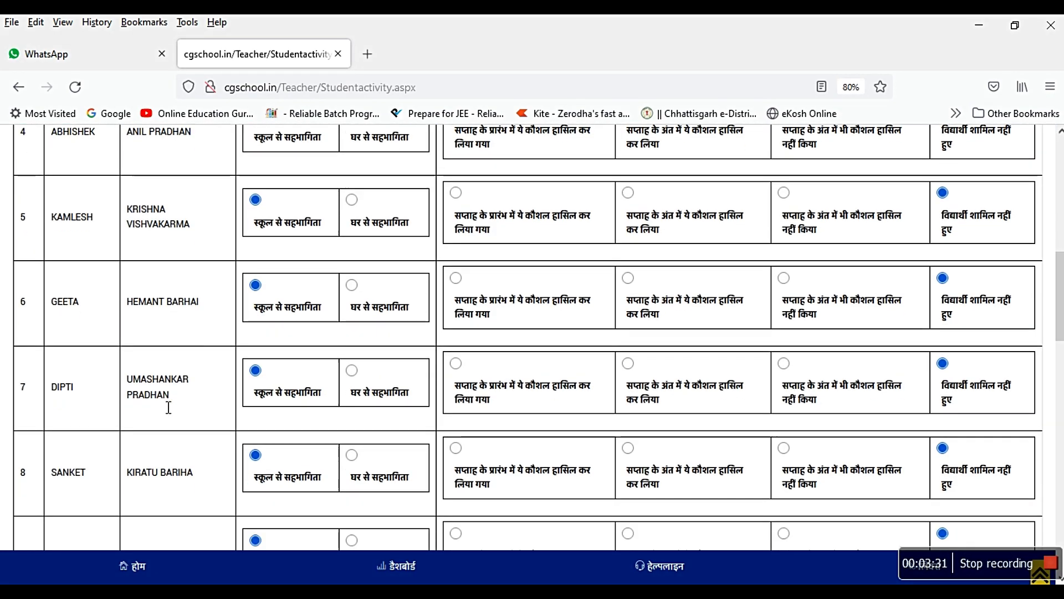
{"action": "scroll", "coordinate": [164, 407], "scroll_direction": "down", "scroll_amount": 12}
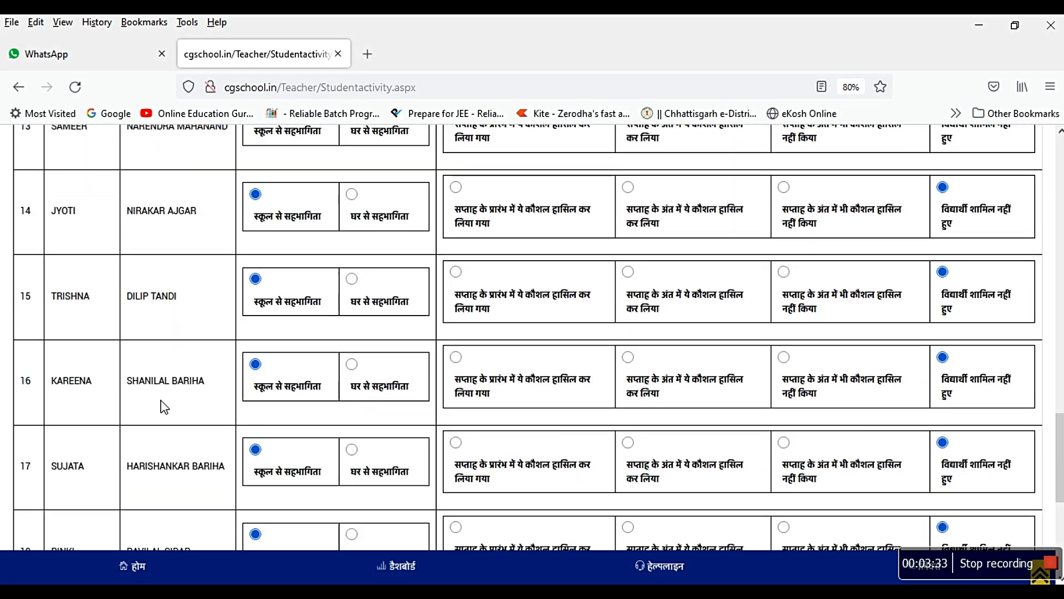
{"action": "scroll", "coordinate": [162, 399], "scroll_direction": "up", "scroll_amount": 14}
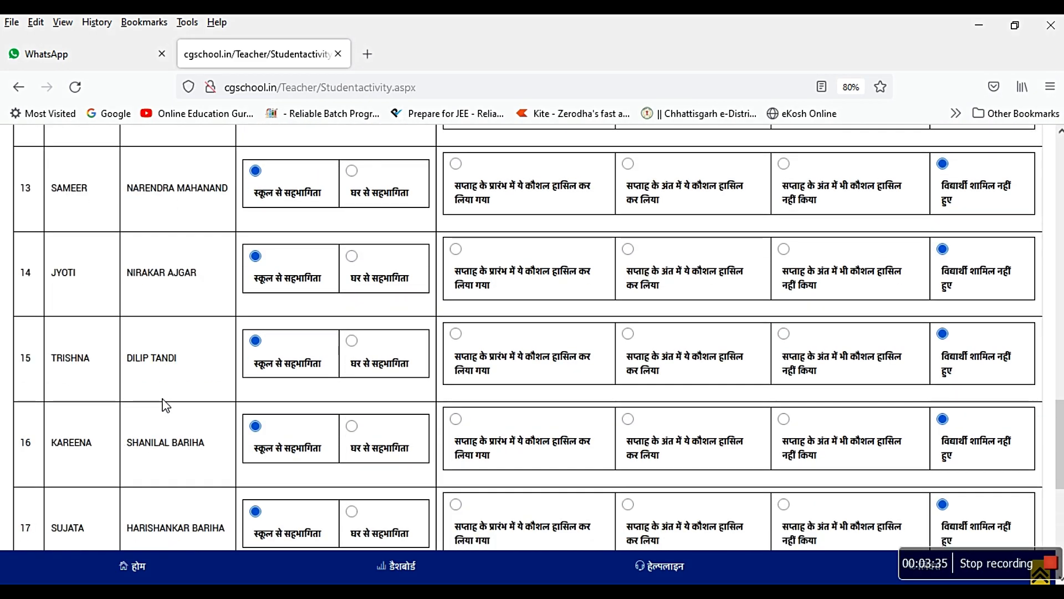
{"action": "scroll", "coordinate": [171, 405], "scroll_direction": "up", "scroll_amount": 10}
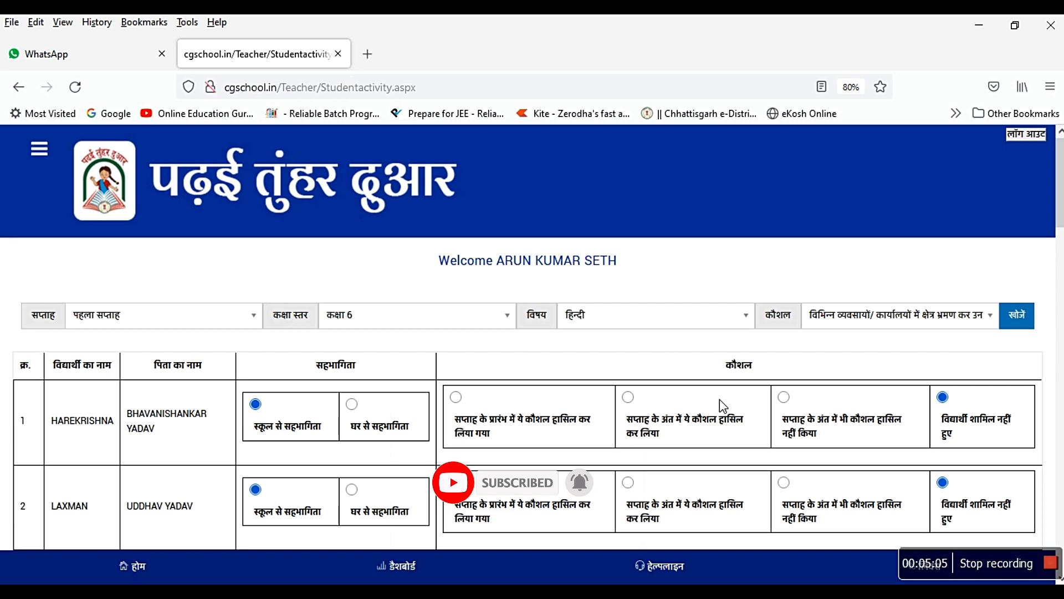
{"action": "scroll", "coordinate": [624, 424], "scroll_direction": "down", "scroll_amount": 5}
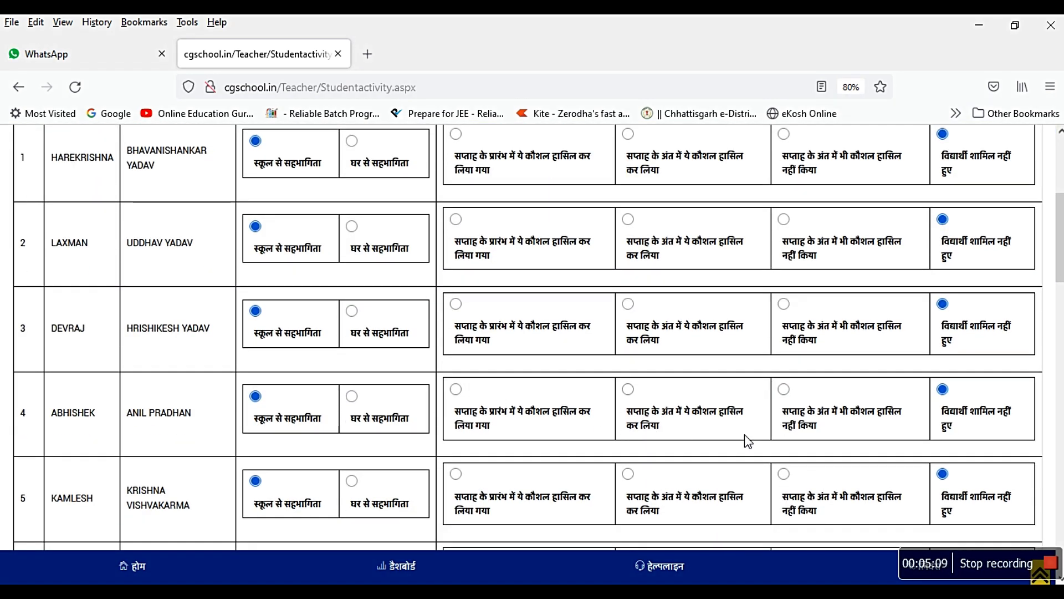
{"action": "scroll", "coordinate": [744, 437], "scroll_direction": "down", "scroll_amount": 9}
{"action": "scroll", "coordinate": [747, 432], "scroll_direction": "down", "scroll_amount": 12}
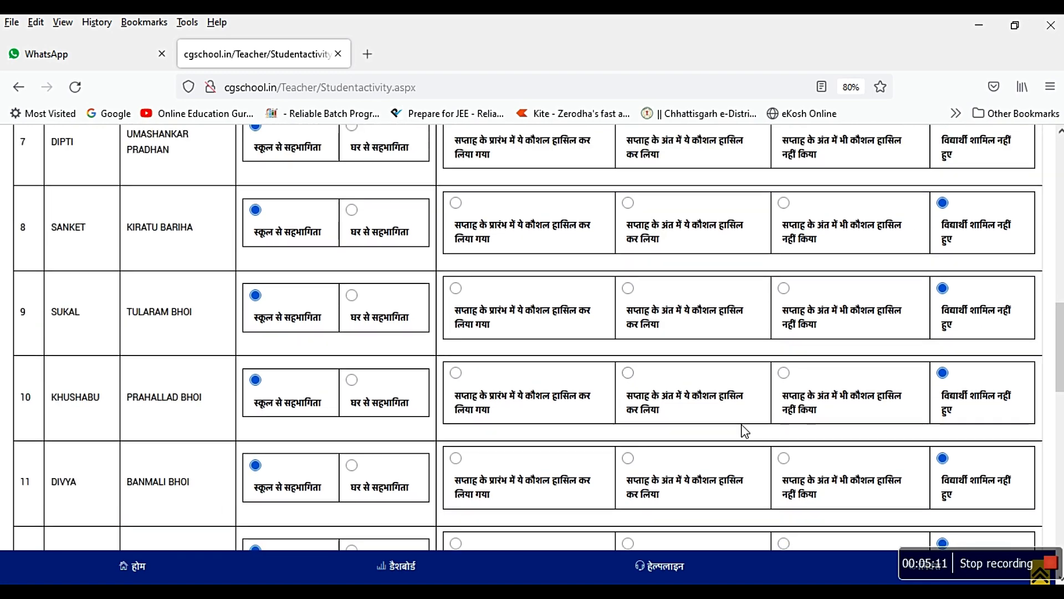
{"action": "scroll", "coordinate": [746, 425], "scroll_direction": "down", "scroll_amount": 3}
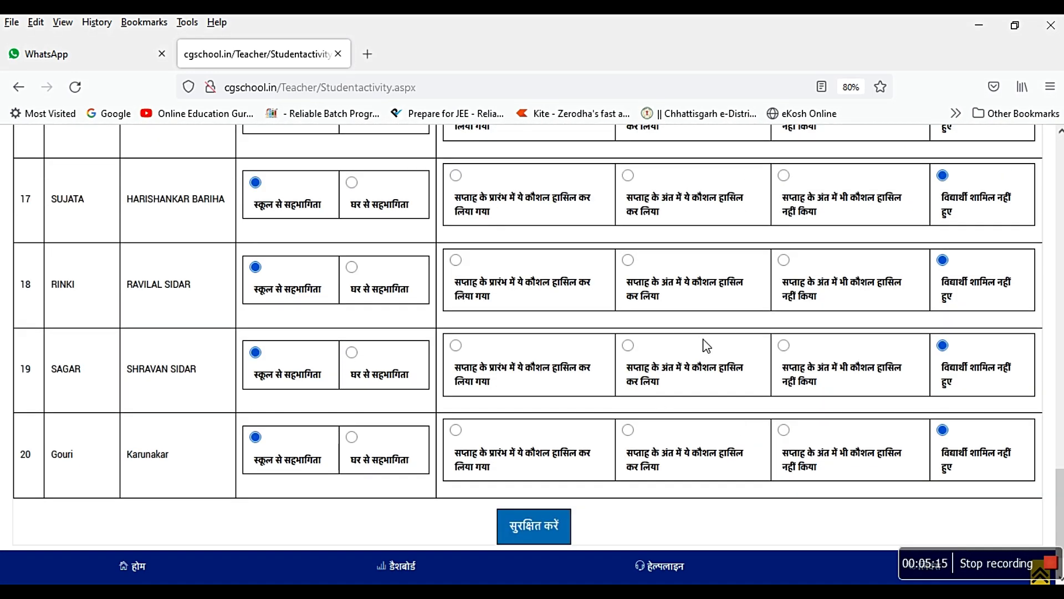
{"action": "scroll", "coordinate": [705, 345], "scroll_direction": "up", "scroll_amount": 2}
{"action": "scroll", "coordinate": [705, 345], "scroll_direction": "down", "scroll_amount": 3}
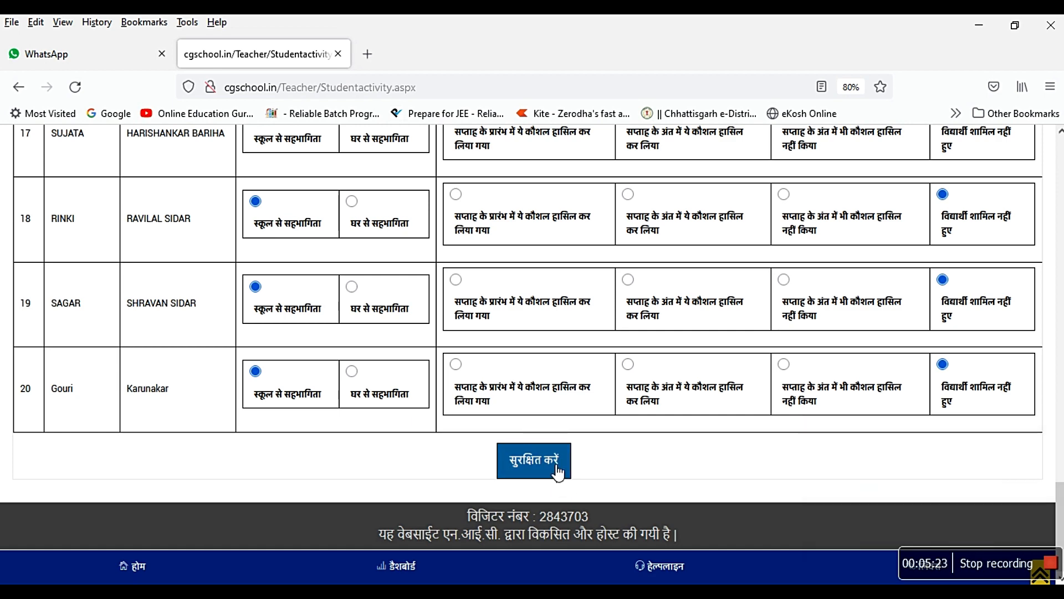
{"action": "scroll", "coordinate": [736, 402], "scroll_direction": "up", "scroll_amount": 3}
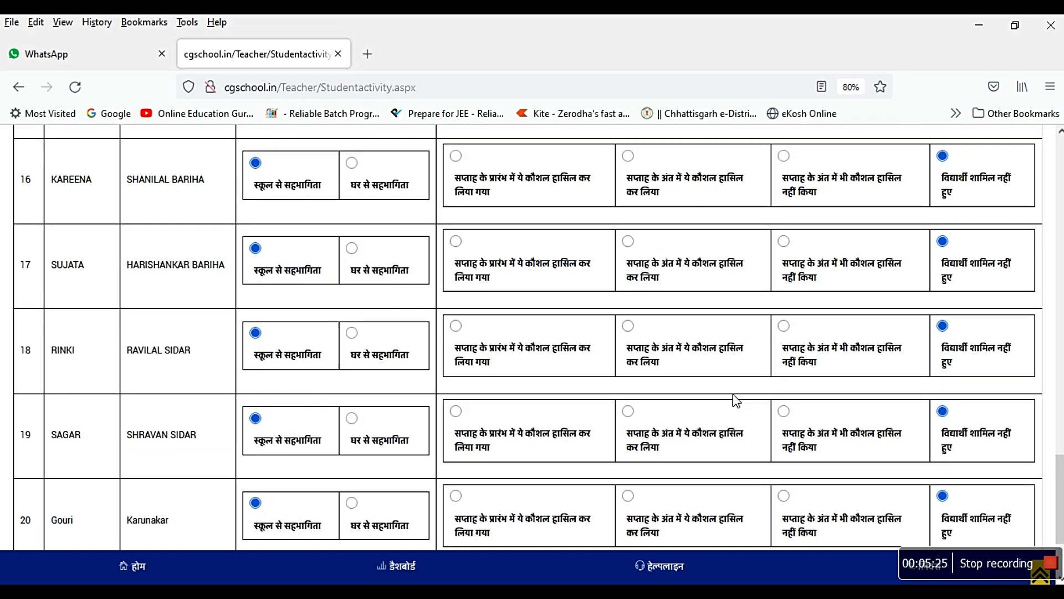
{"action": "scroll", "coordinate": [736, 402], "scroll_direction": "up", "scroll_amount": 1}
{"action": "left_click_drag", "start_coordinate": [1059, 502], "coordinate": [1058, 190]}
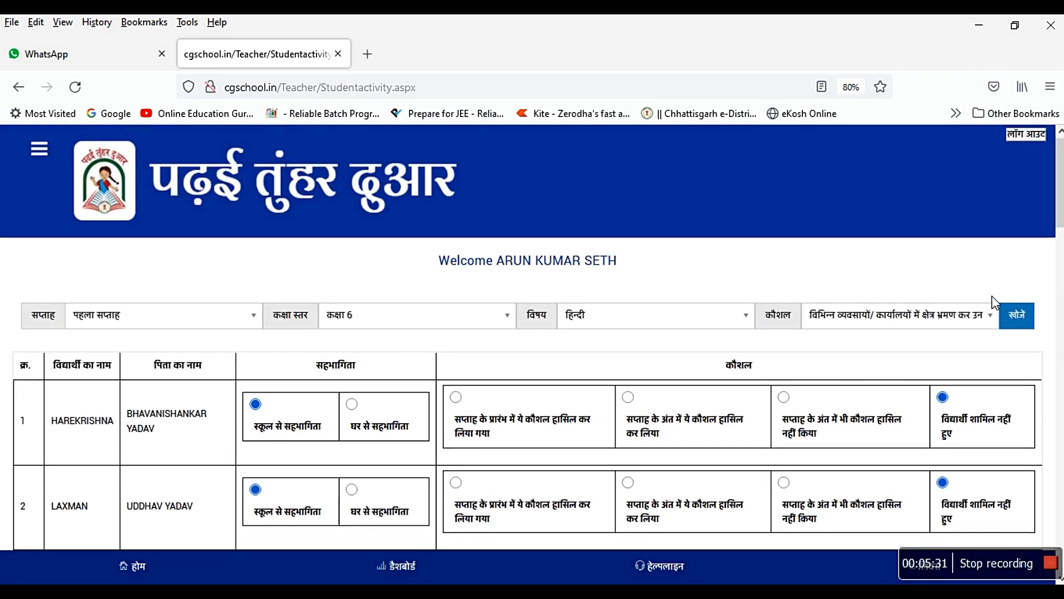
Review the available week choices while keeping पहला सप्ताह selected
{"action": "left_click", "coordinate": [257, 323]}
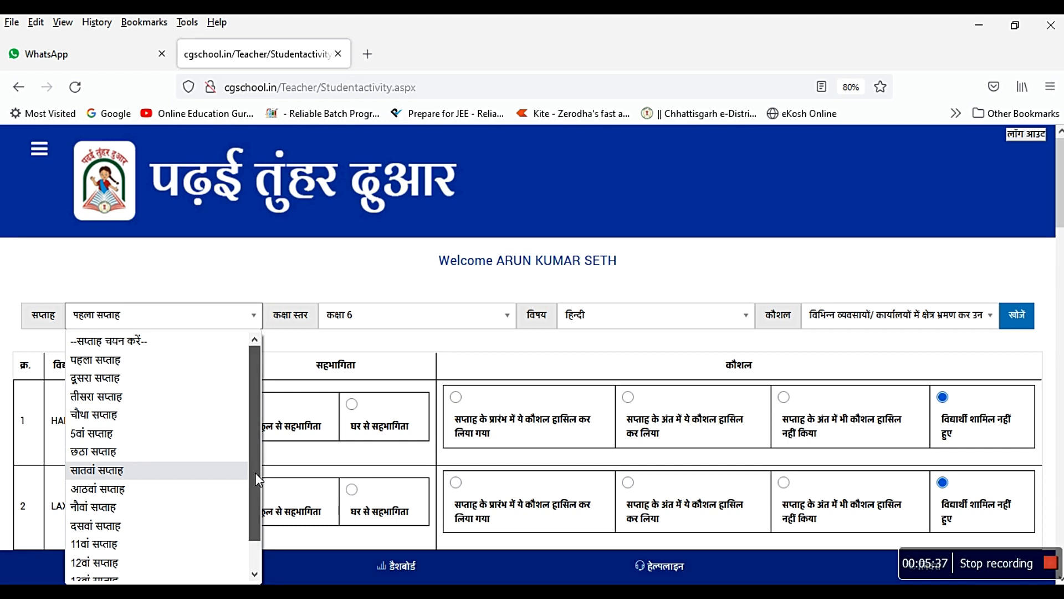
{"action": "scroll", "coordinate": [255, 472], "scroll_direction": "down", "scroll_amount": 1}
{"action": "scroll", "coordinate": [139, 409], "scroll_direction": "up", "scroll_amount": 1}
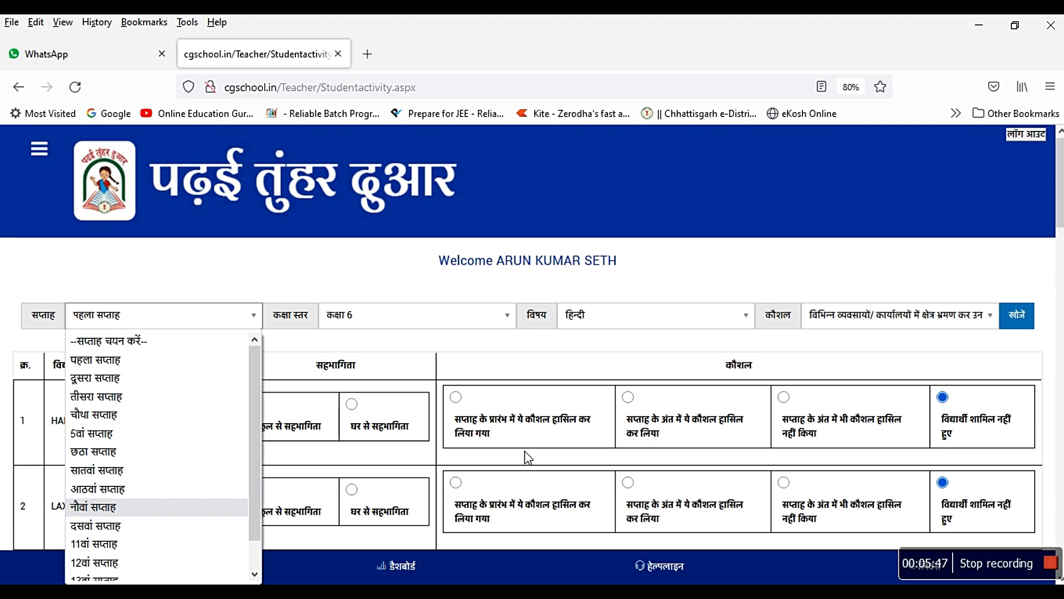
{"action": "left_click", "coordinate": [406, 282]}
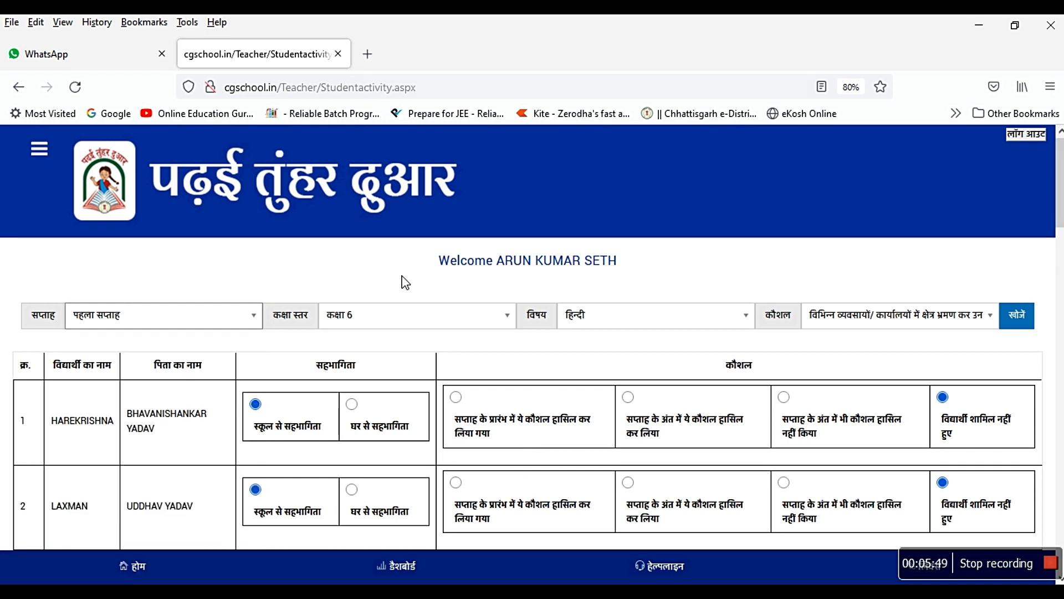